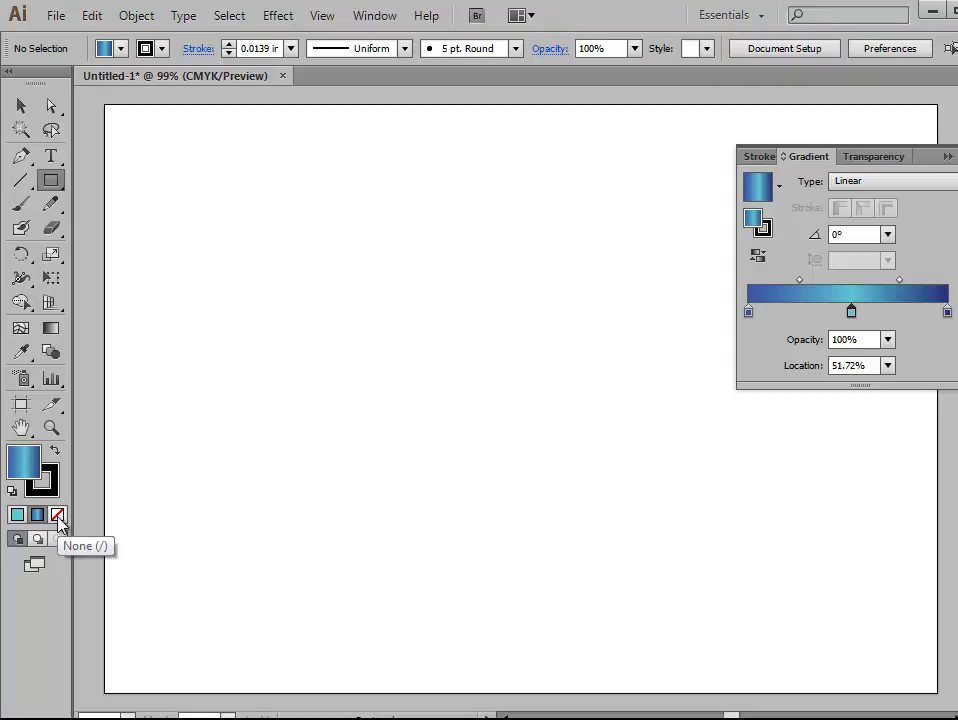
Step: Switch the fill to none, gradient and solid turquoise in turn, ending on the blue gradient
click(58, 516)
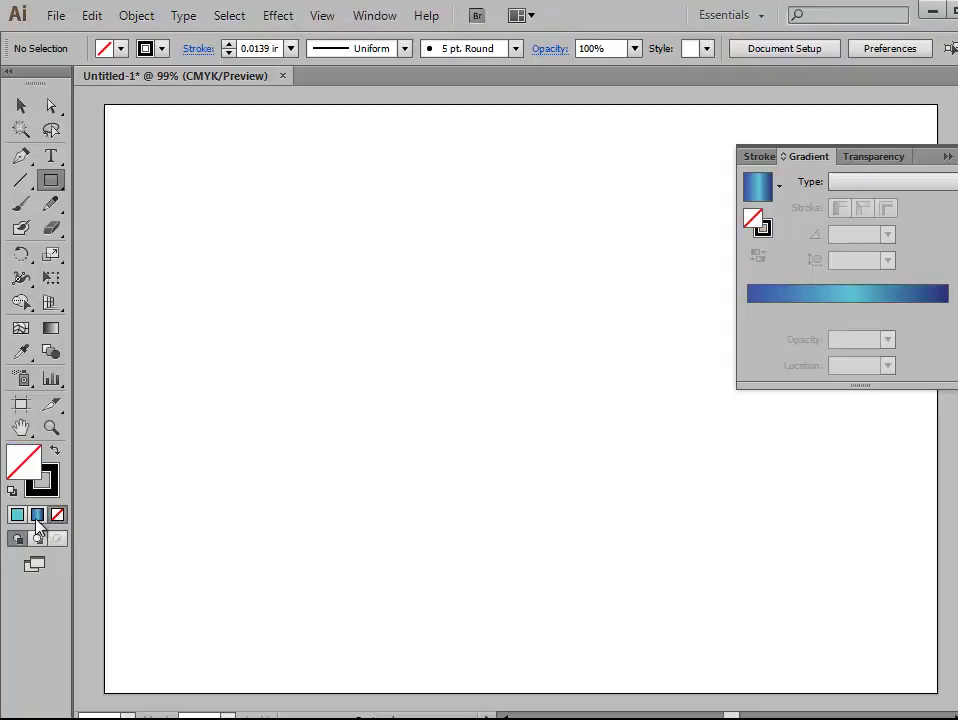
click(37, 516)
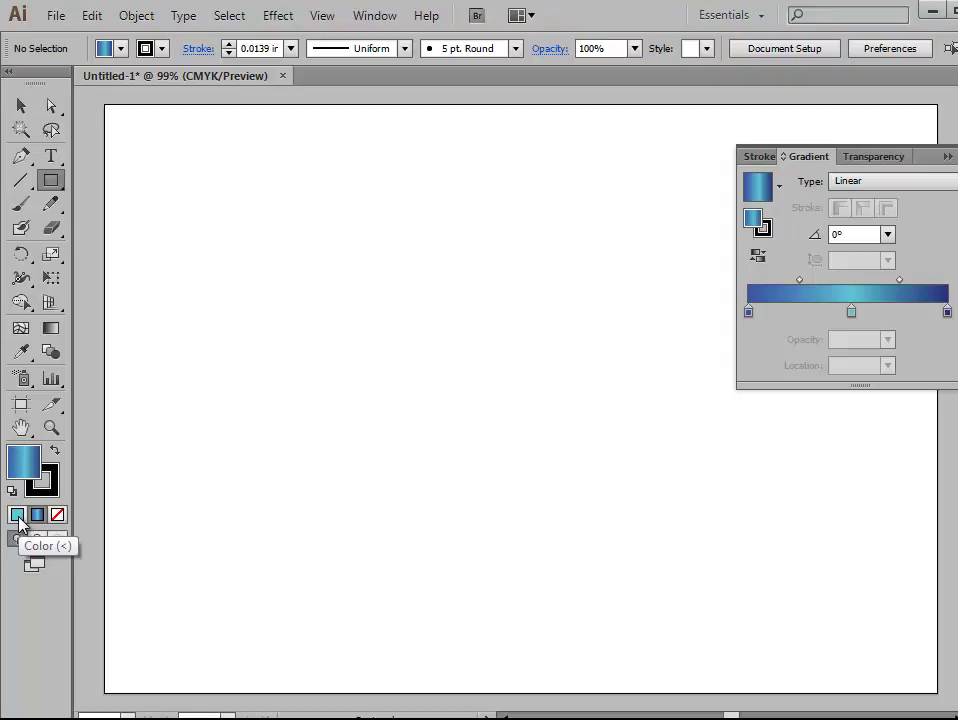
click(17, 516)
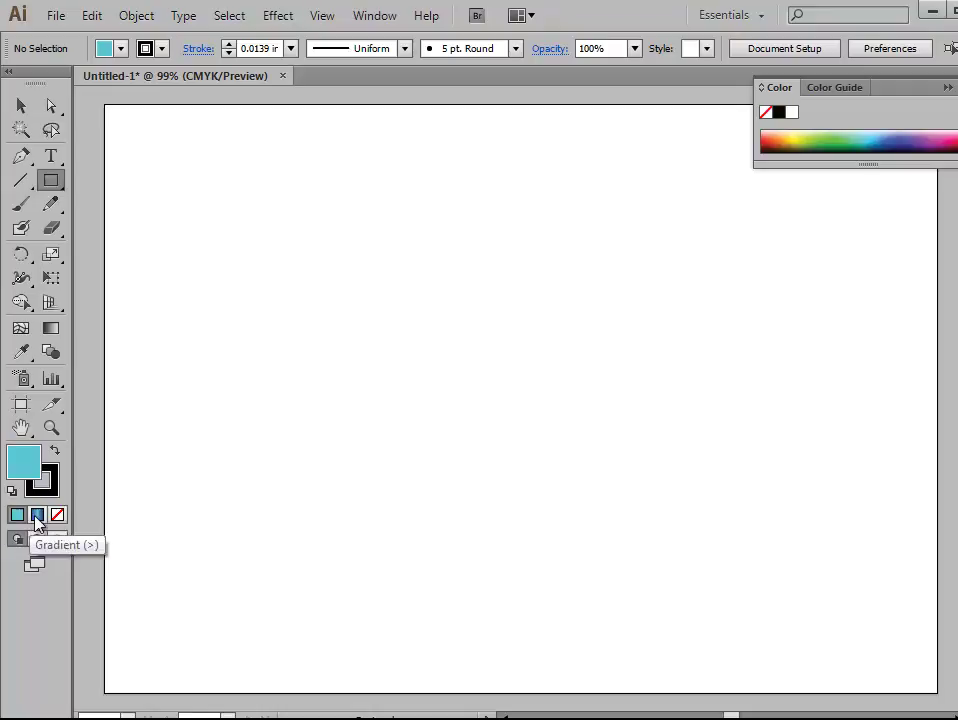
click(38, 516)
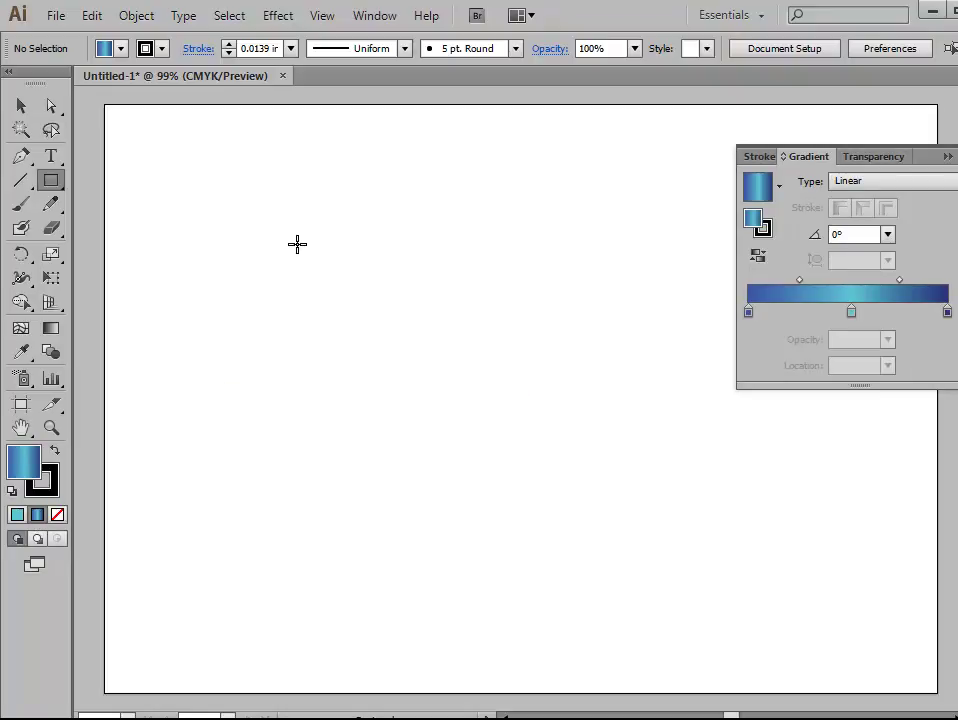
Step: Draw a large rectangle in the middle of the artboard and remove the turquoise middle stop from its gradient
drag(291, 235, 690, 566)
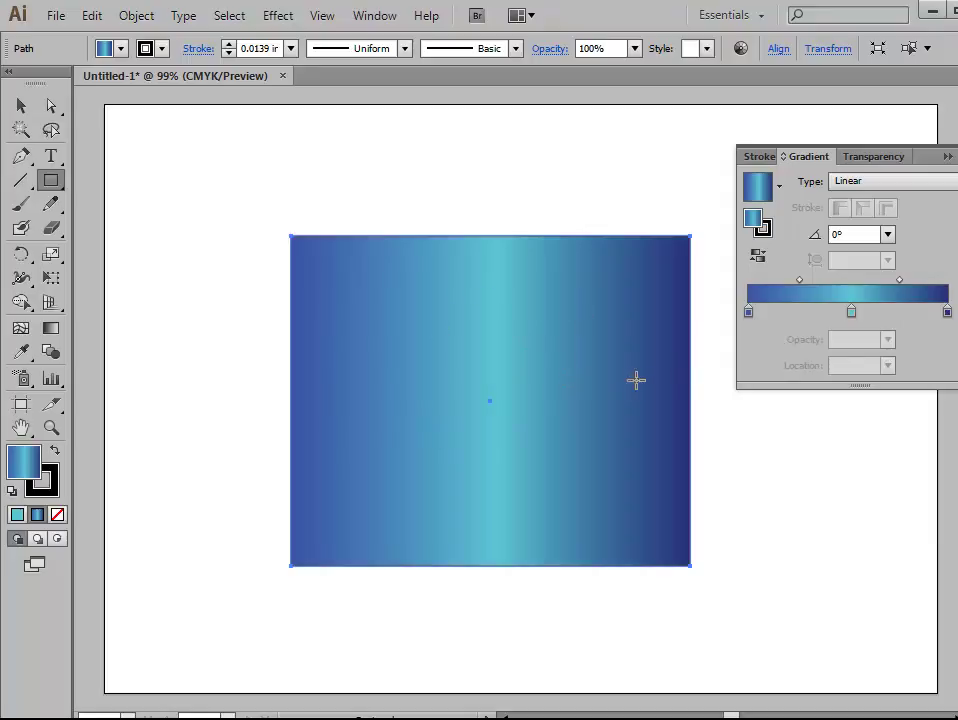
drag(855, 318, 795, 430)
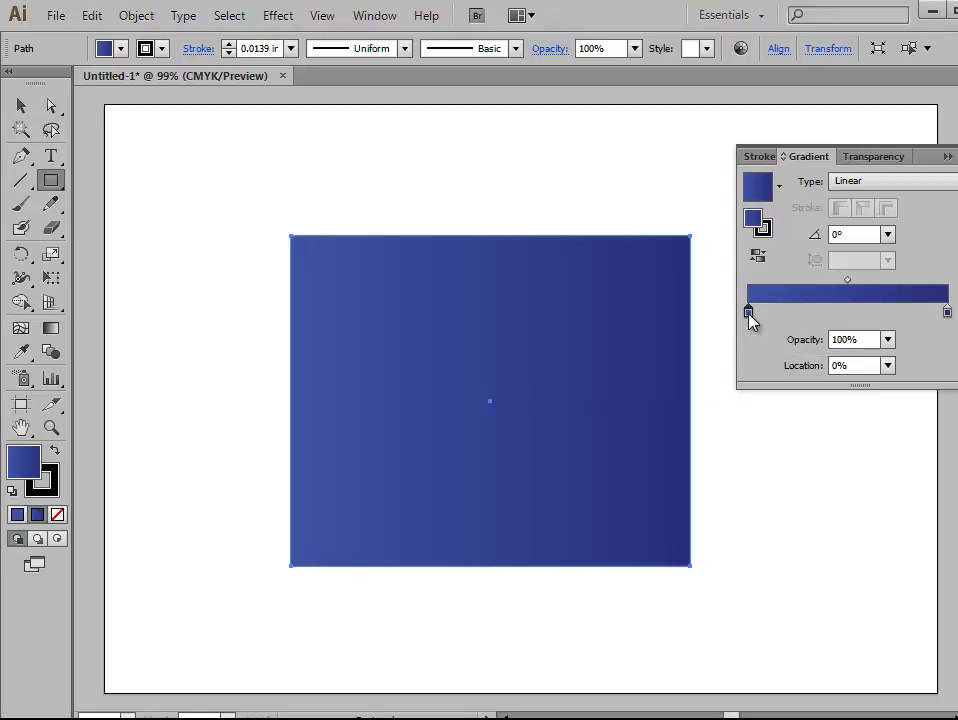
Step: Recolour the gradient's start stop bright cyan, #18EDED
double_click(28, 461)
click(674, 369)
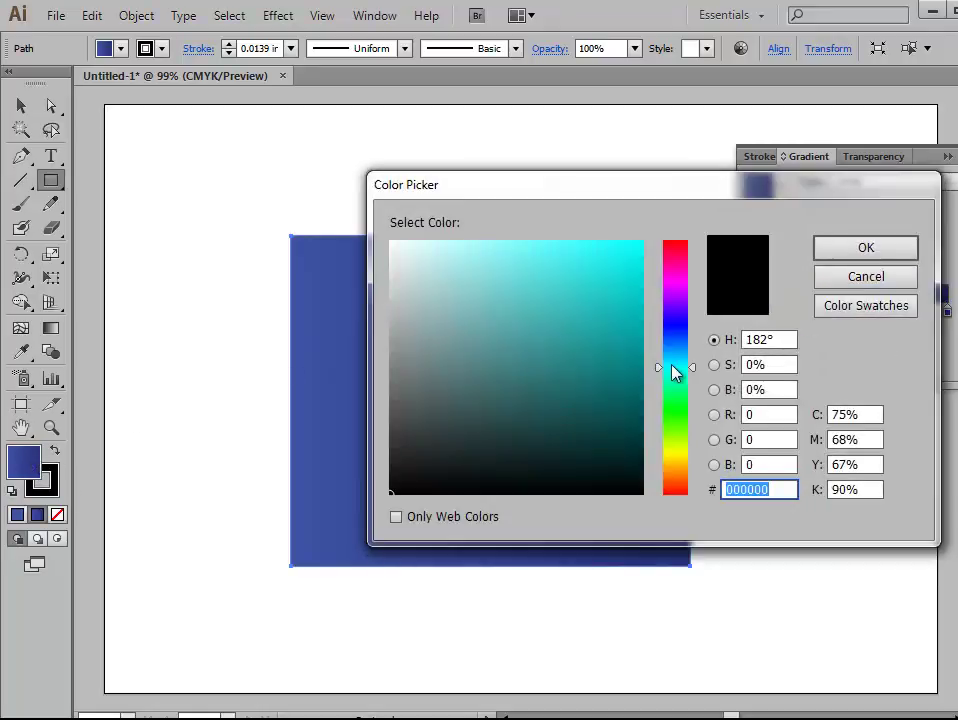
click(620, 257)
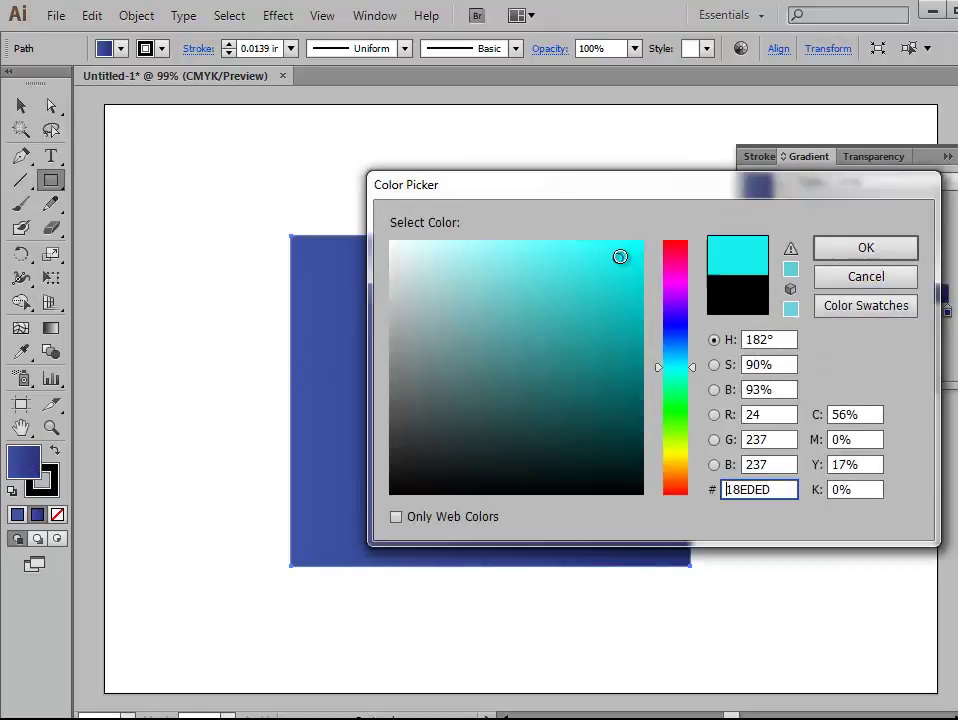
click(899, 256)
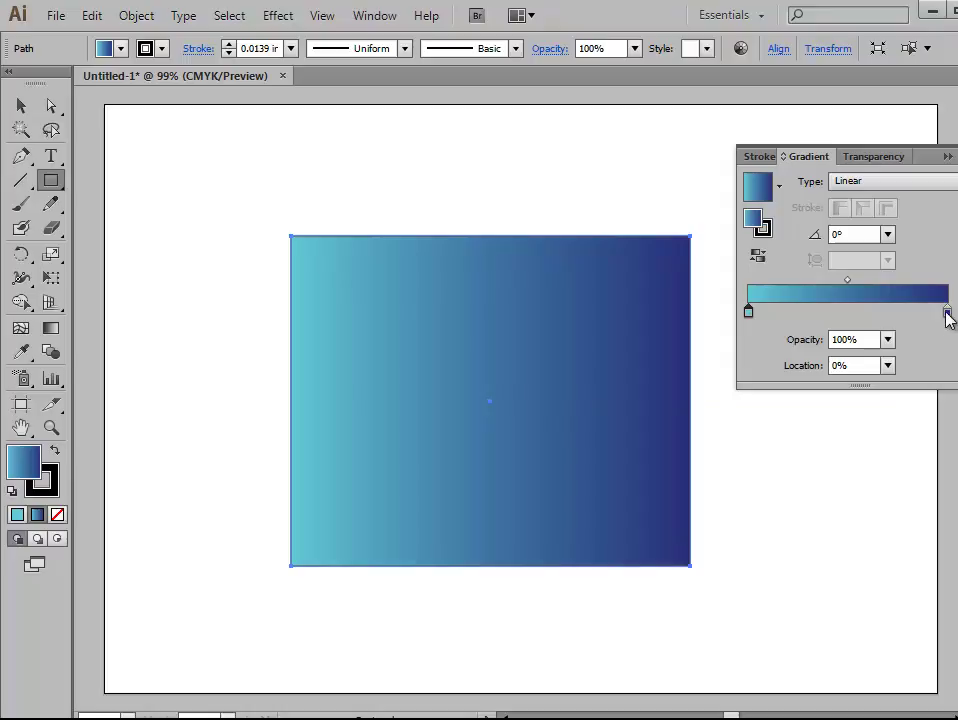
Step: Colour the gradient's end stop dark teal and slide the midpoint to about 62%, then back to about 49%
double_click(34, 456)
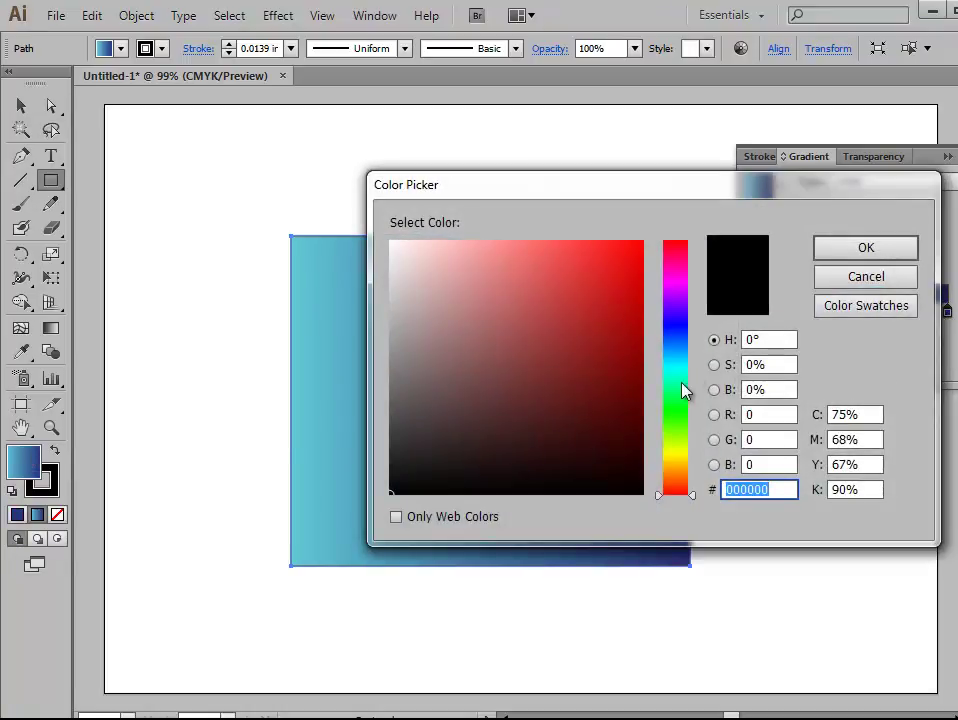
click(678, 374)
drag(624, 418, 634, 378)
click(634, 378)
click(889, 251)
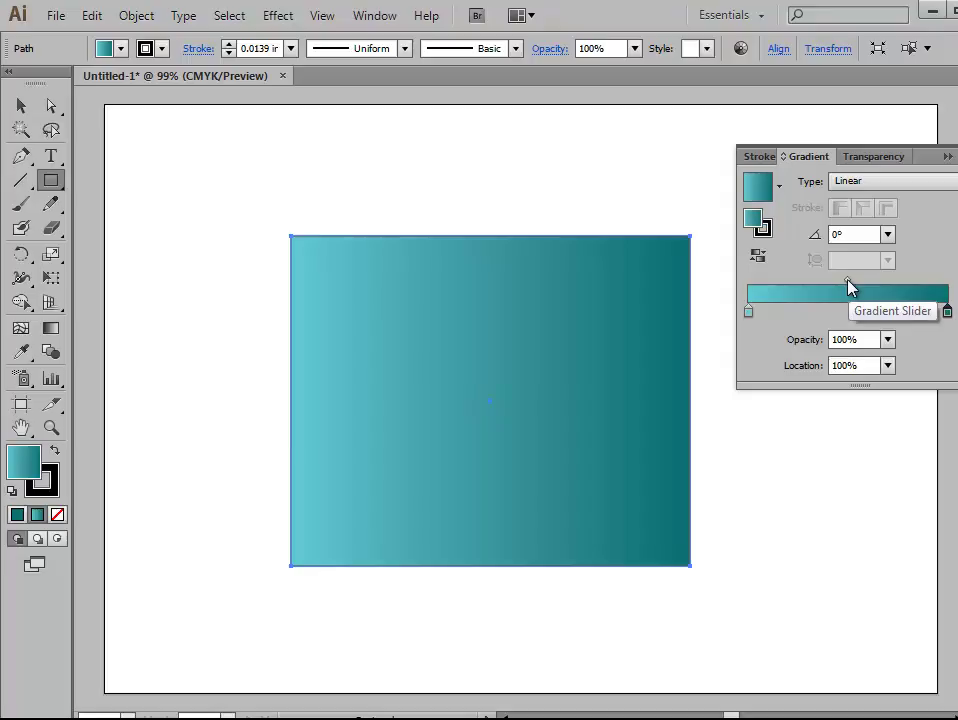
drag(848, 287, 872, 280)
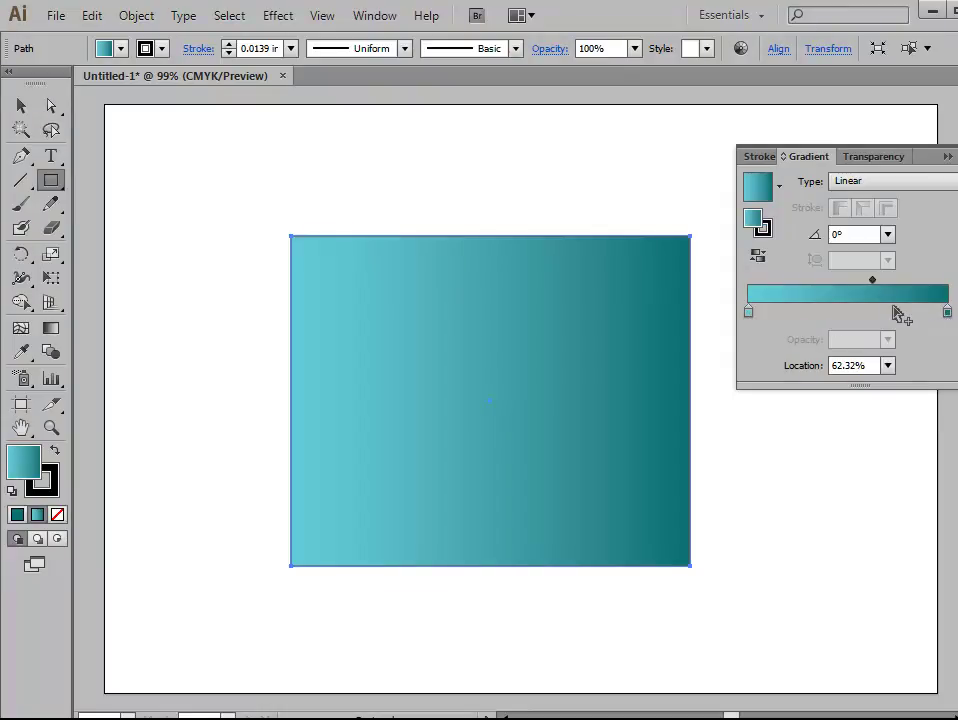
drag(872, 281, 846, 284)
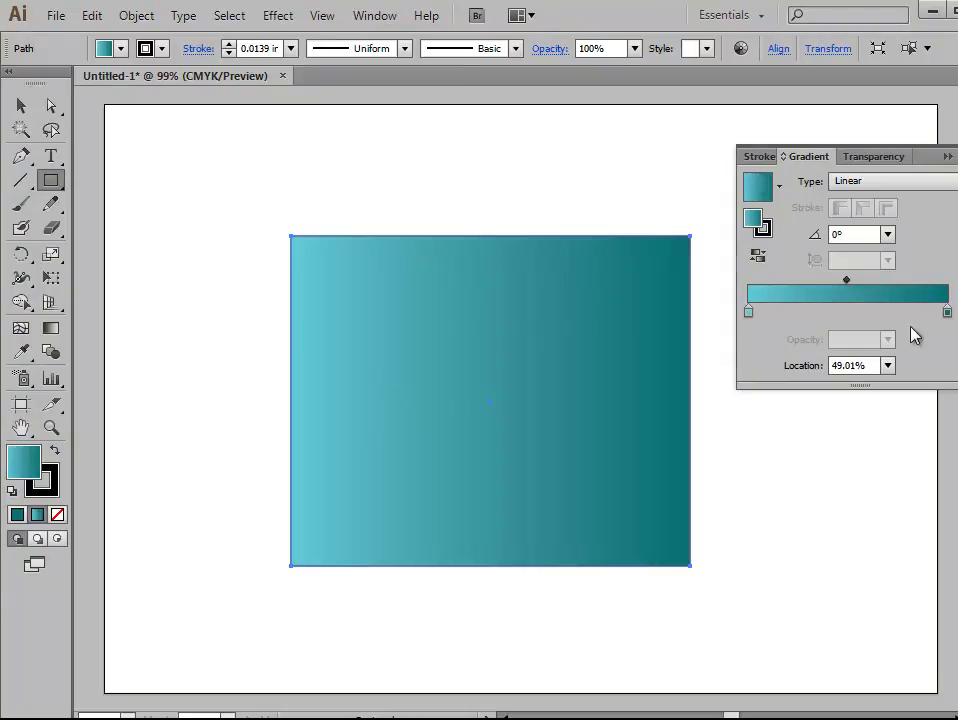
Step: Recolour the gradient's end stop blue, #3B6DEA, and move the midpoint to about 42%
click(947, 313)
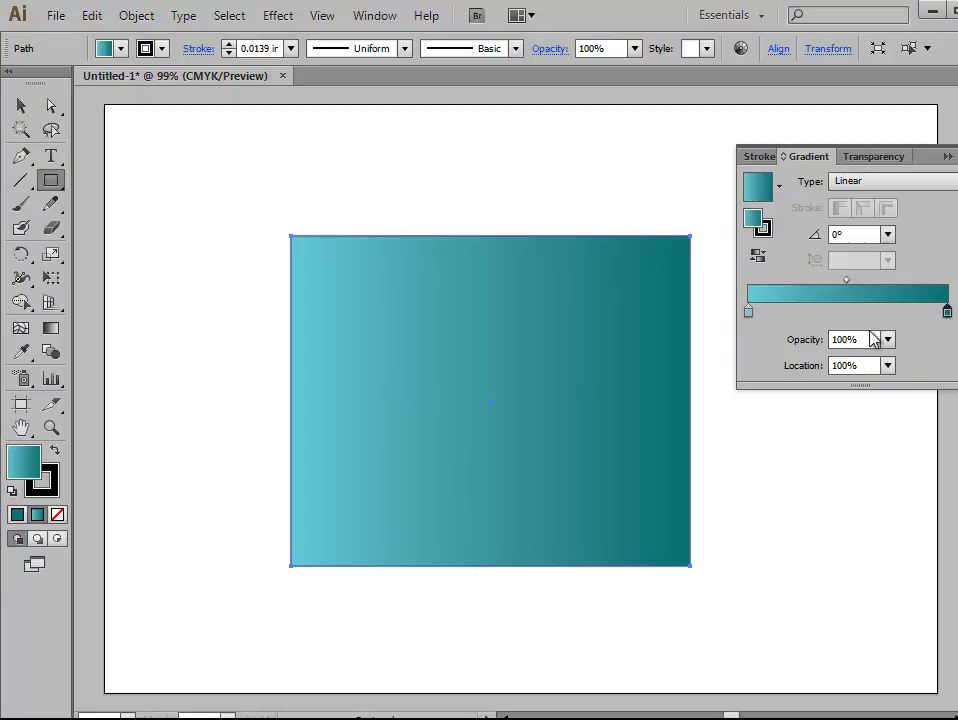
double_click(32, 468)
click(673, 338)
click(581, 259)
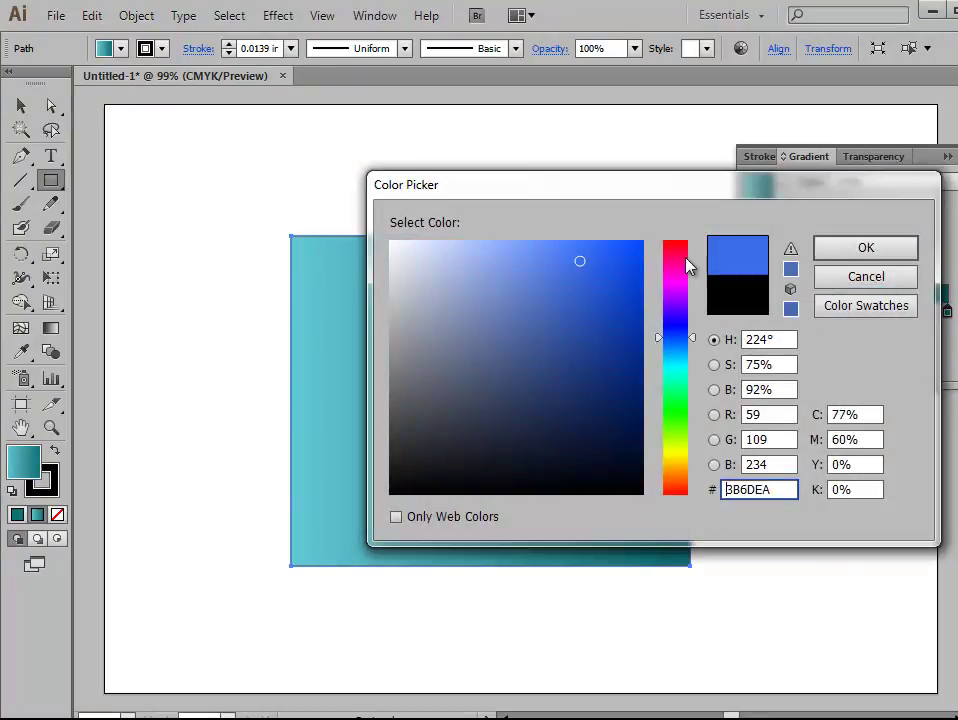
click(850, 255)
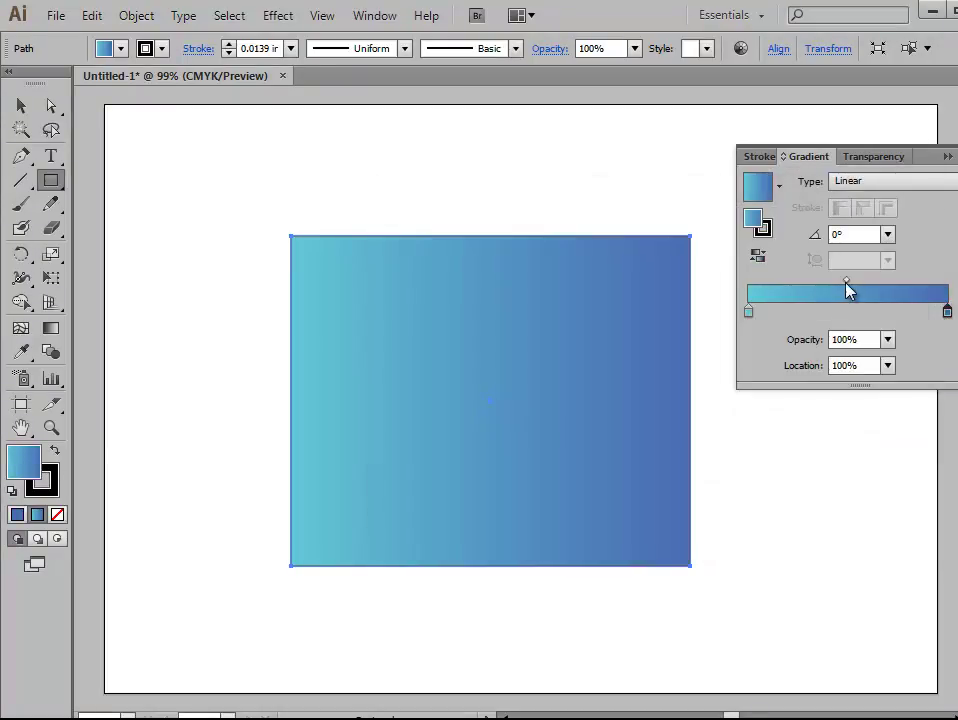
drag(849, 284, 831, 300)
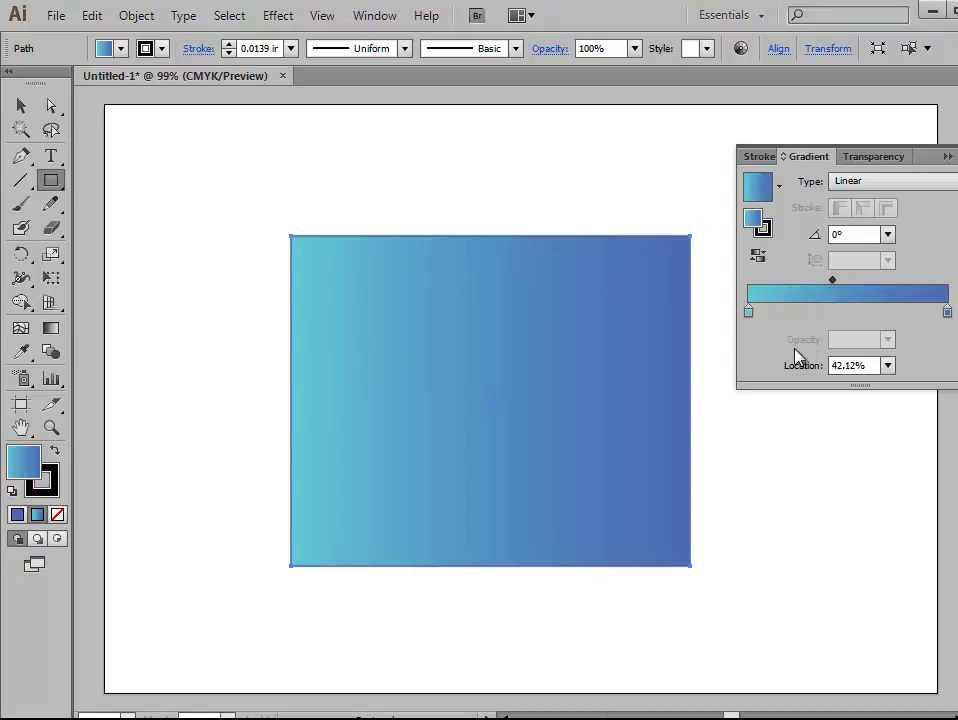
Step: Add a gradient stop at about 51% and colour it green
click(851, 315)
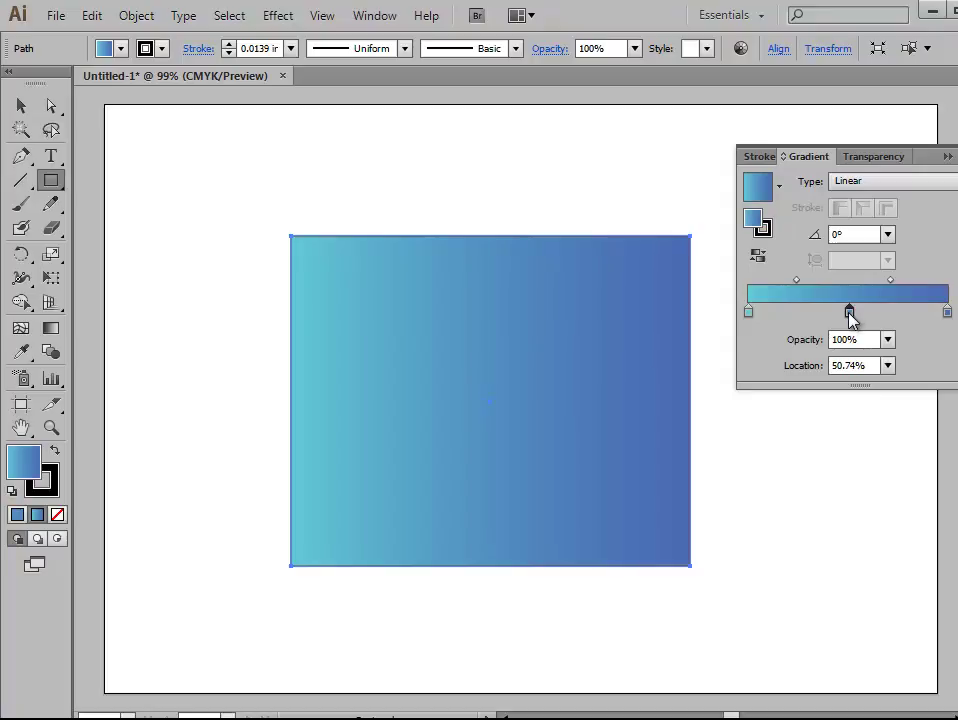
double_click(25, 464)
click(676, 403)
click(582, 258)
click(860, 247)
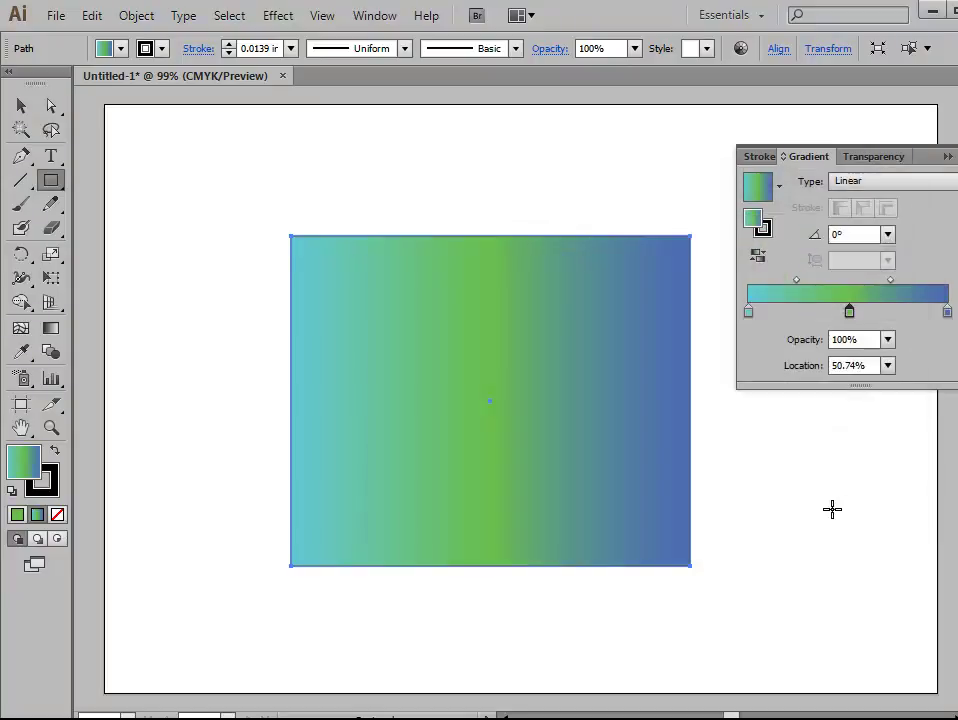
Step: Shift the midpoints on both sides of the green stop back and forth, leaving the green-to-blue midpoint at about 55%
drag(892, 282, 906, 284)
drag(798, 283, 815, 284)
drag(908, 283, 895, 284)
drag(815, 283, 798, 284)
drag(895, 281, 915, 281)
drag(798, 281, 811, 282)
drag(913, 281, 903, 282)
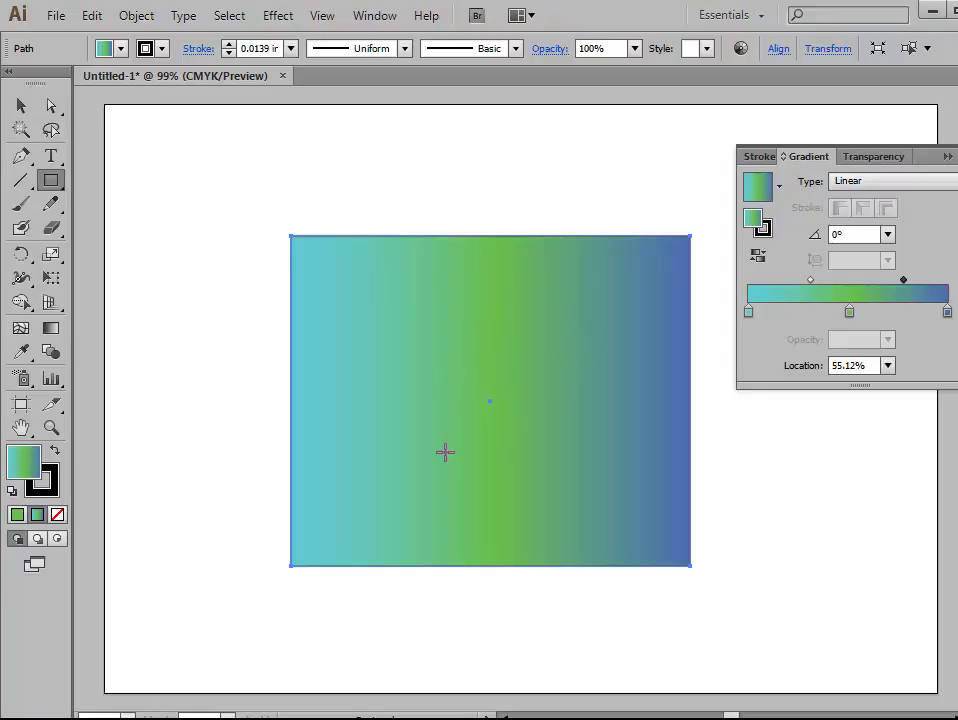
Step: Change the gradient type to Radial to view the effect, and return it to Linear
click(908, 187)
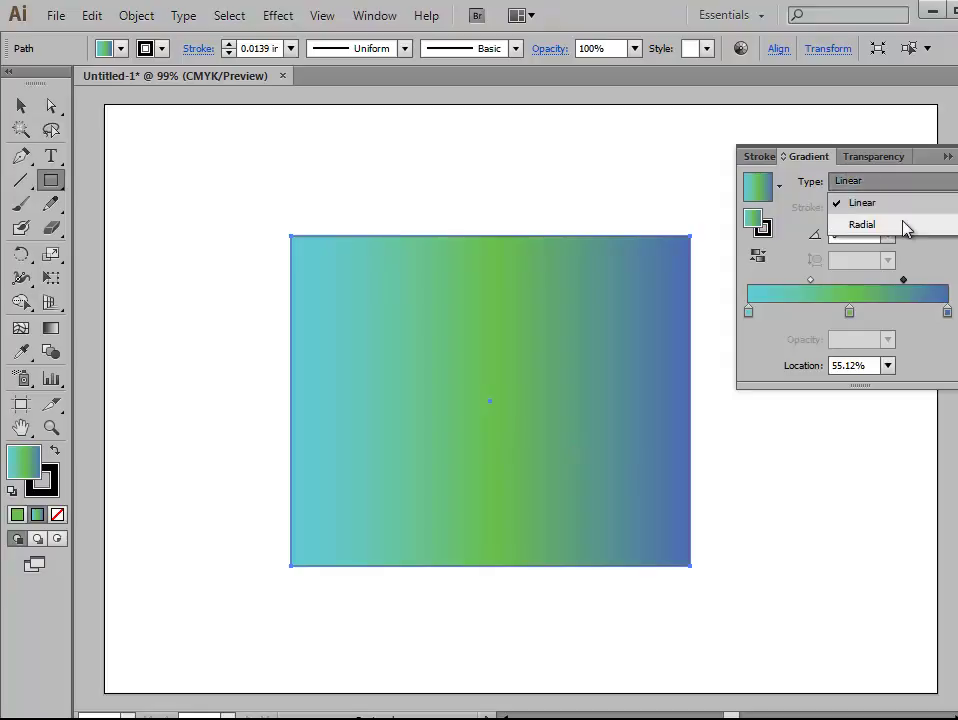
click(904, 227)
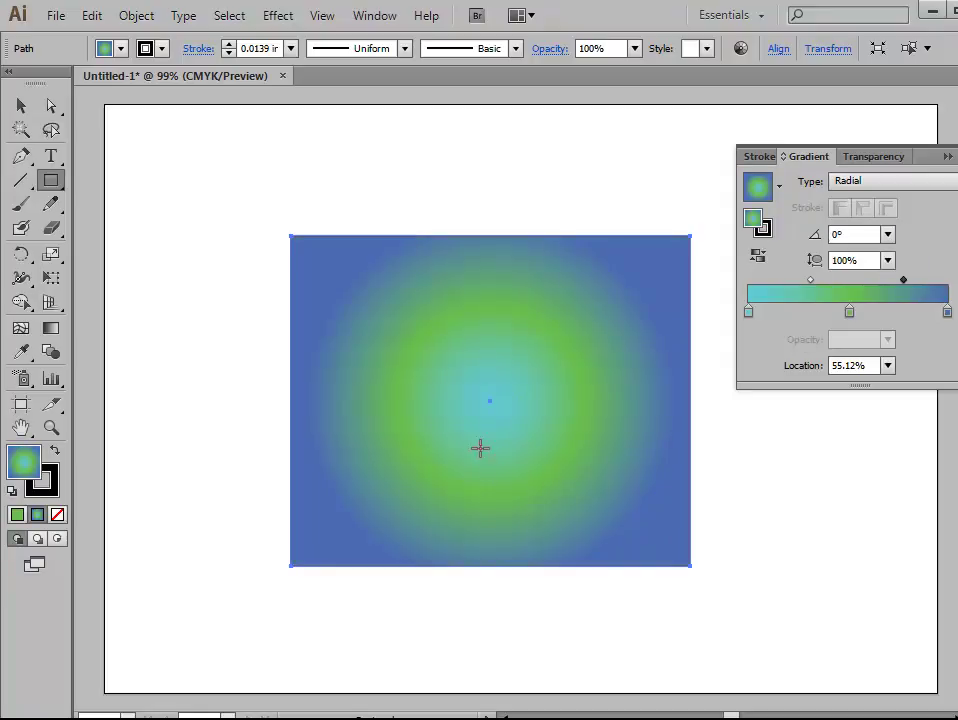
mouse_move(627, 399)
click(916, 185)
click(900, 201)
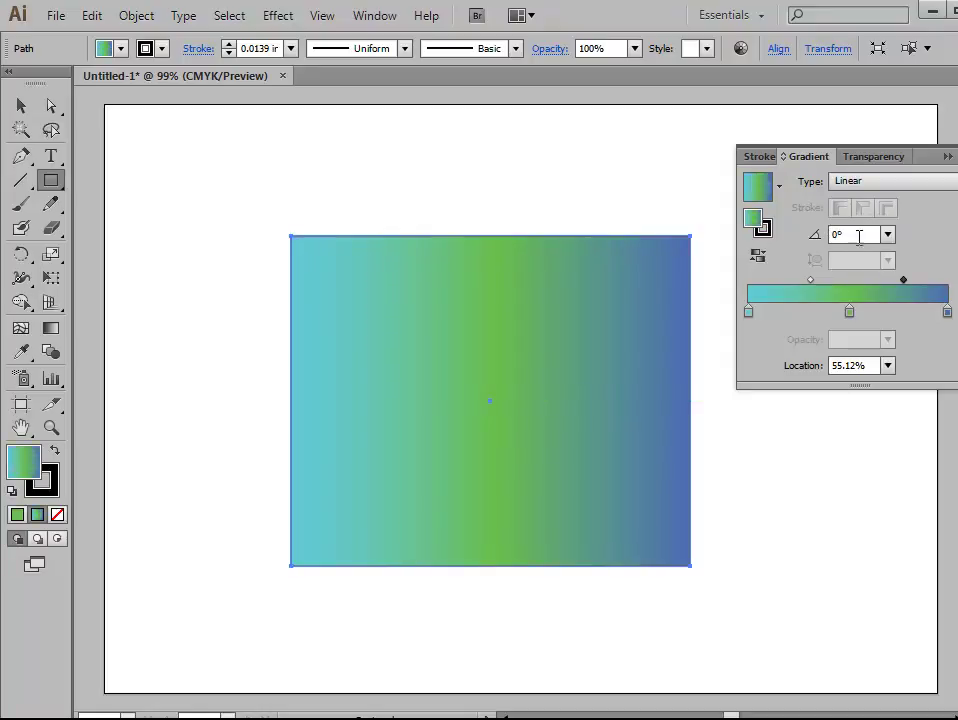
Step: Try gradient angles of 30, 90, 135 and 180 degrees, finishing with the angle set to -45 degrees
click(887, 234)
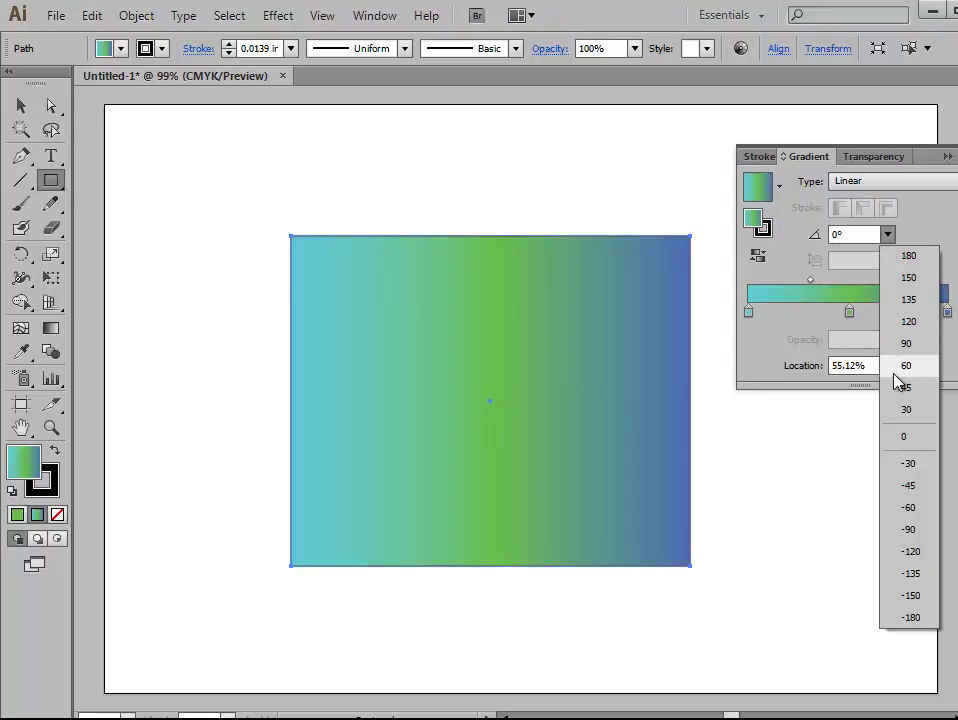
click(921, 417)
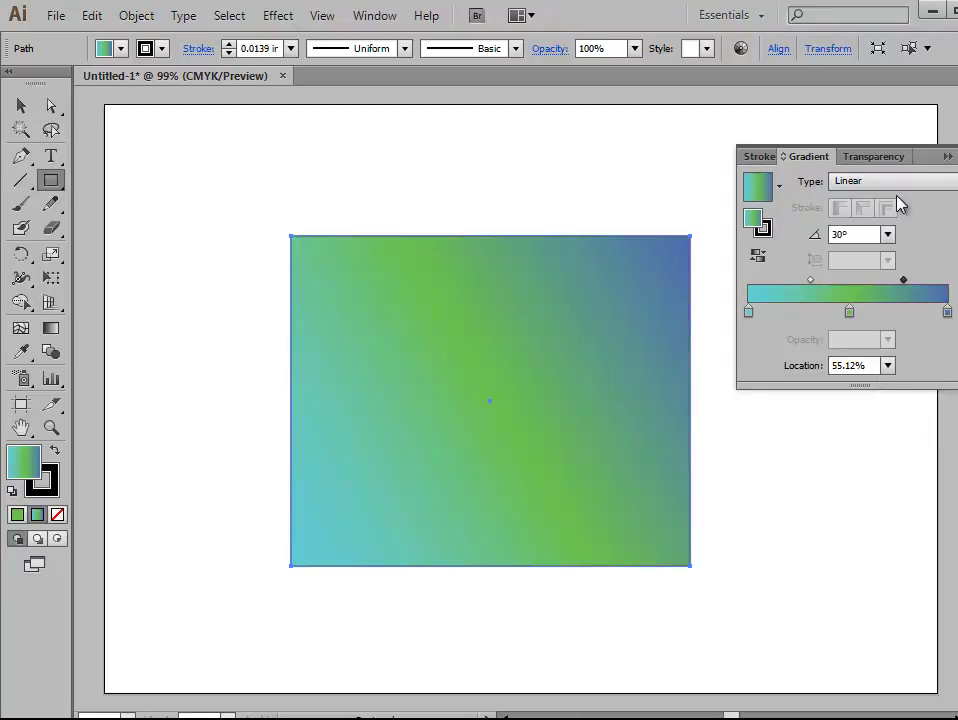
click(889, 238)
click(917, 350)
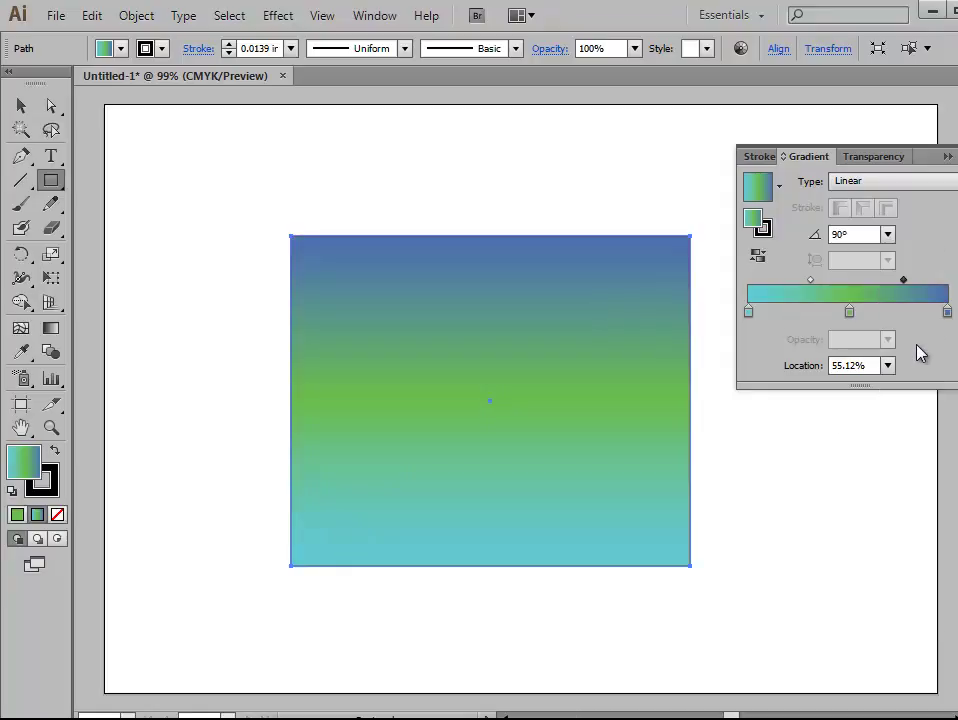
click(887, 236)
click(908, 300)
click(887, 235)
click(907, 256)
click(888, 236)
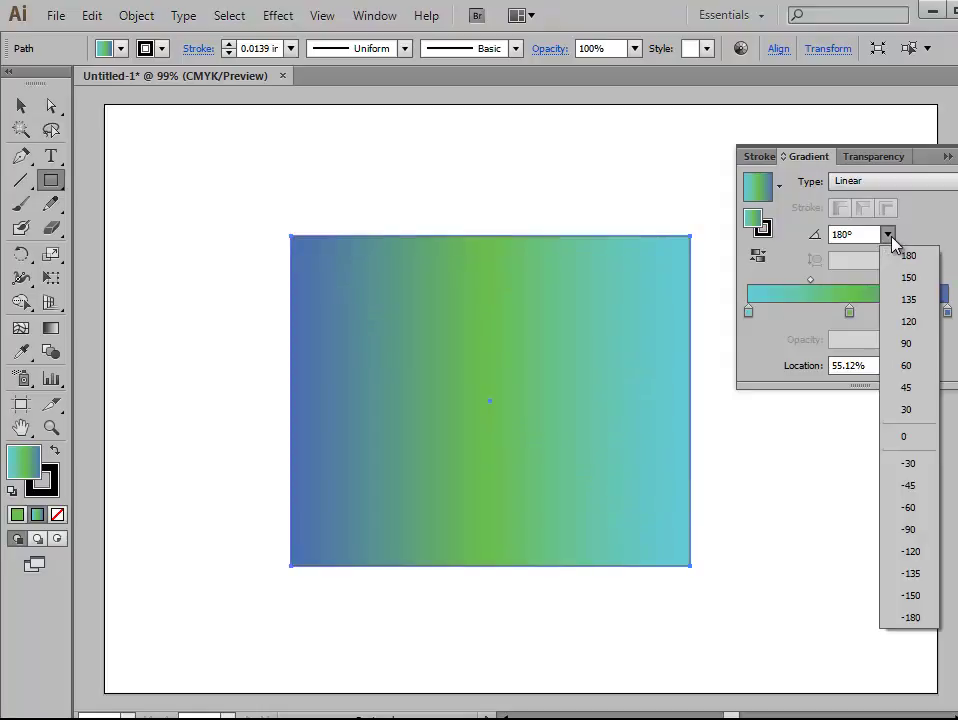
click(924, 483)
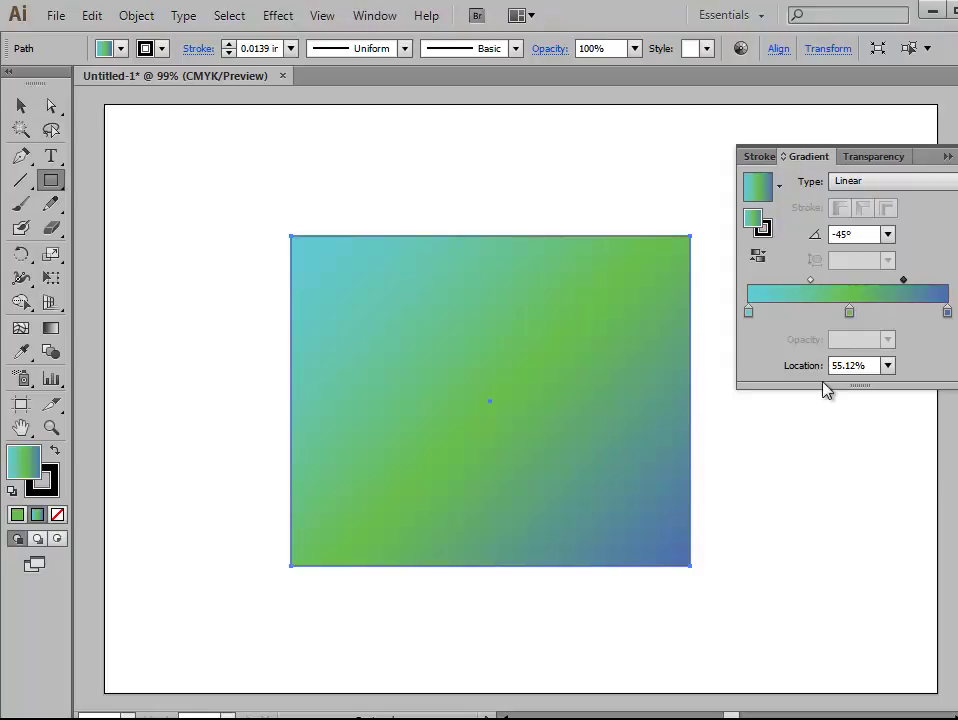
Step: Remove the green middle stop from the rectangle's gradient
click(851, 314)
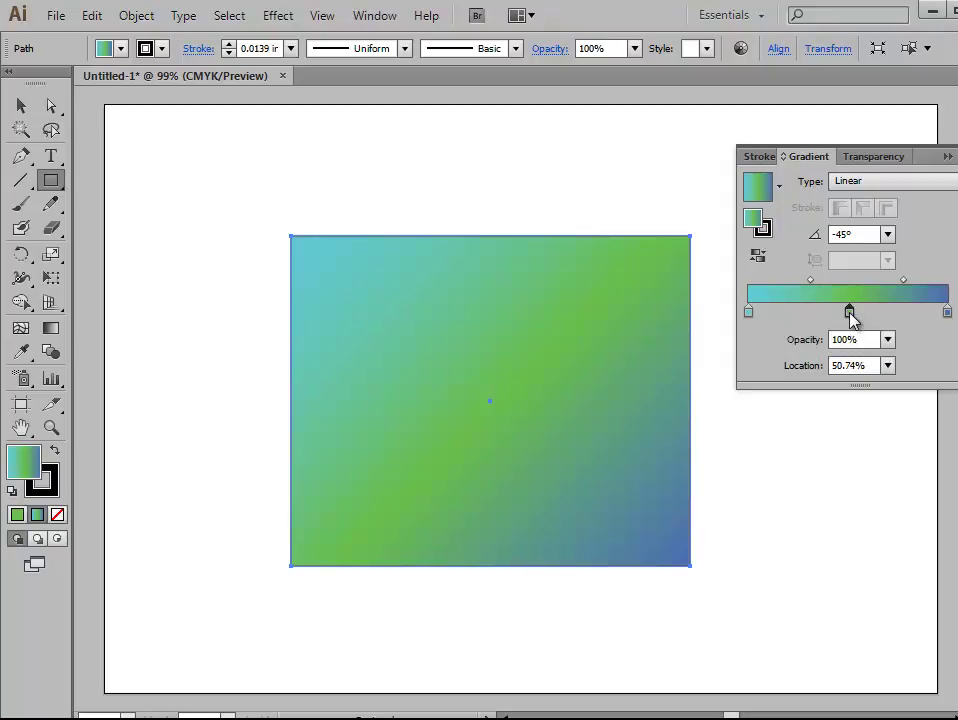
drag(851, 314, 780, 453)
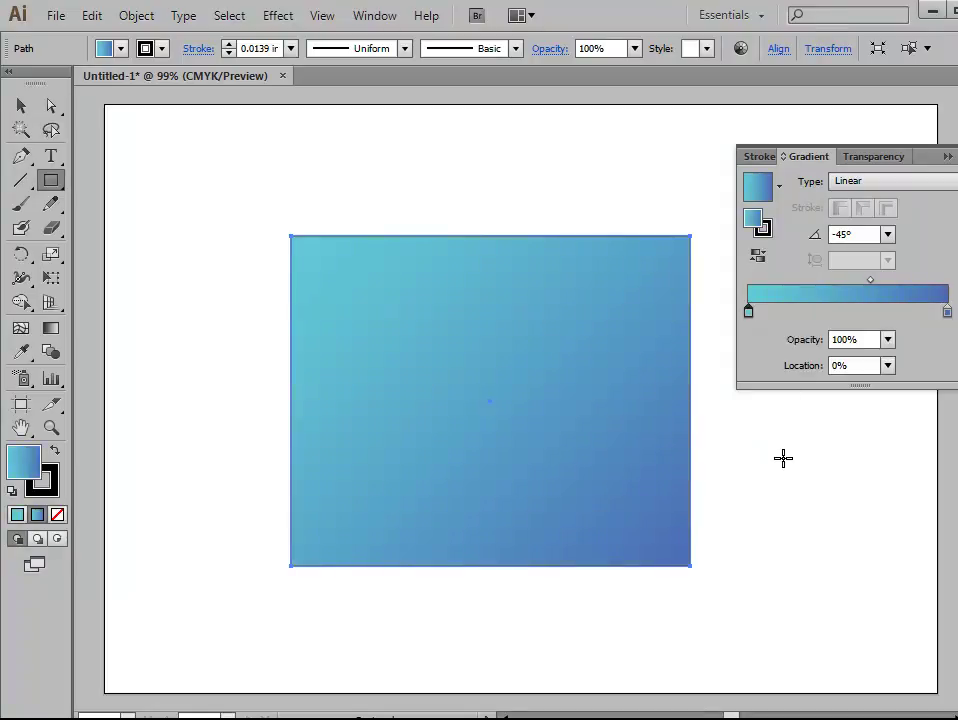